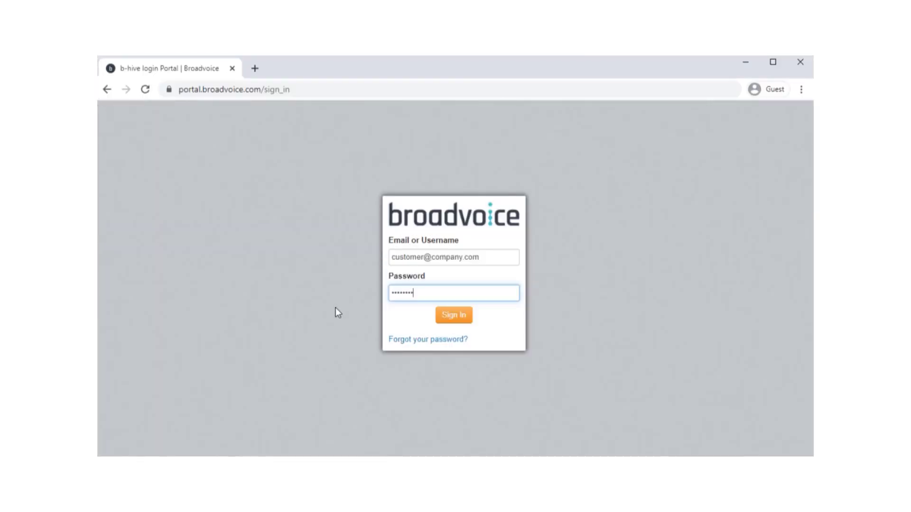
- Sign in to the portal and start a new group in the Northridge location's Groups list
{"action": "left_click", "coordinate": [454, 316]}
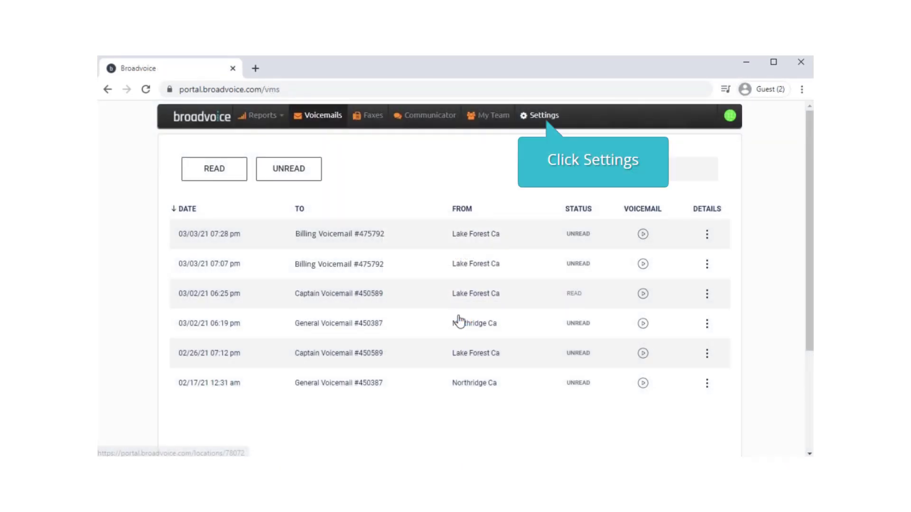
{"action": "left_click", "coordinate": [542, 117]}
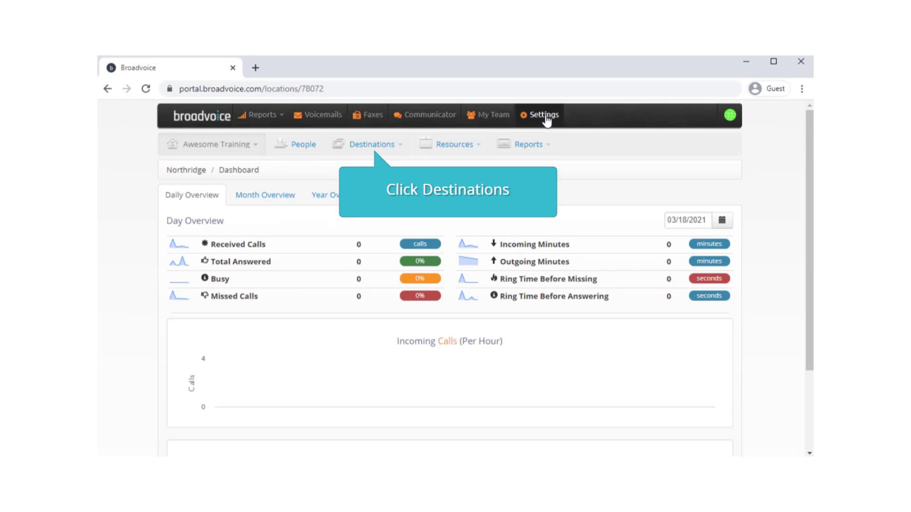
{"action": "left_click", "coordinate": [373, 144]}
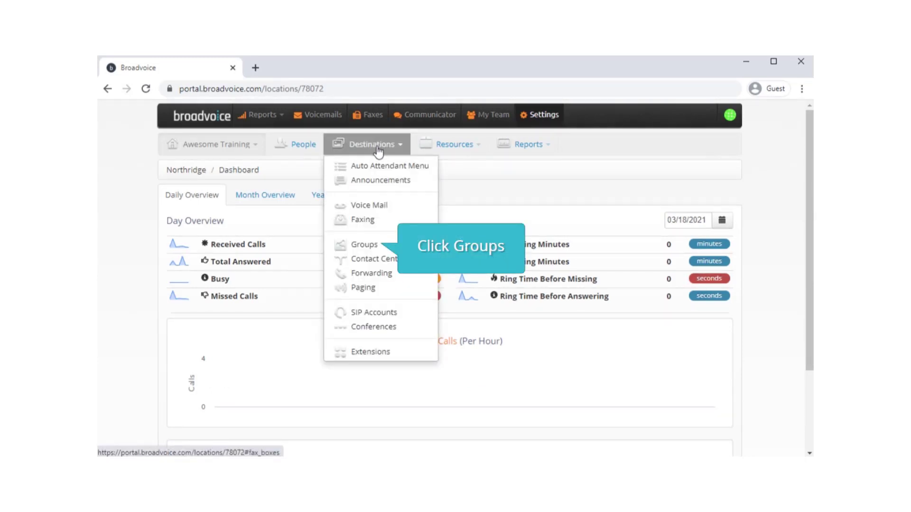
{"action": "left_click", "coordinate": [371, 245]}
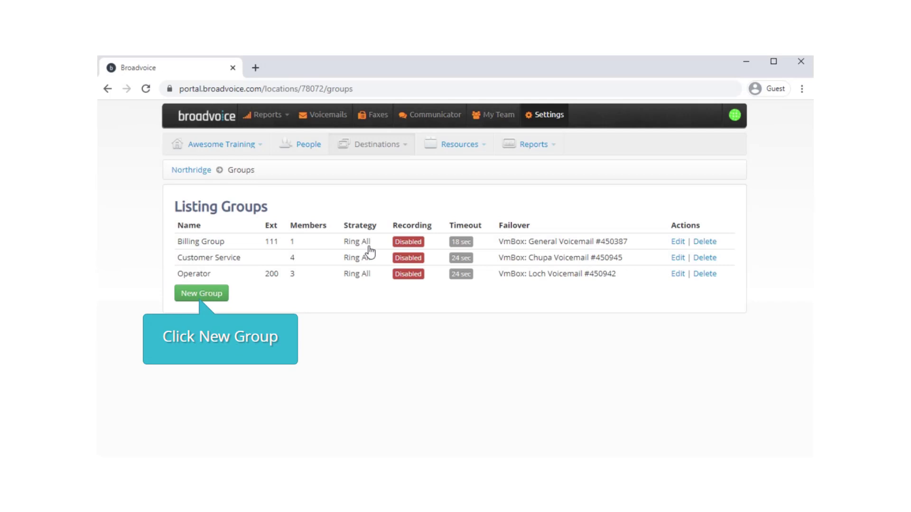
{"action": "left_click", "coordinate": [206, 295]}
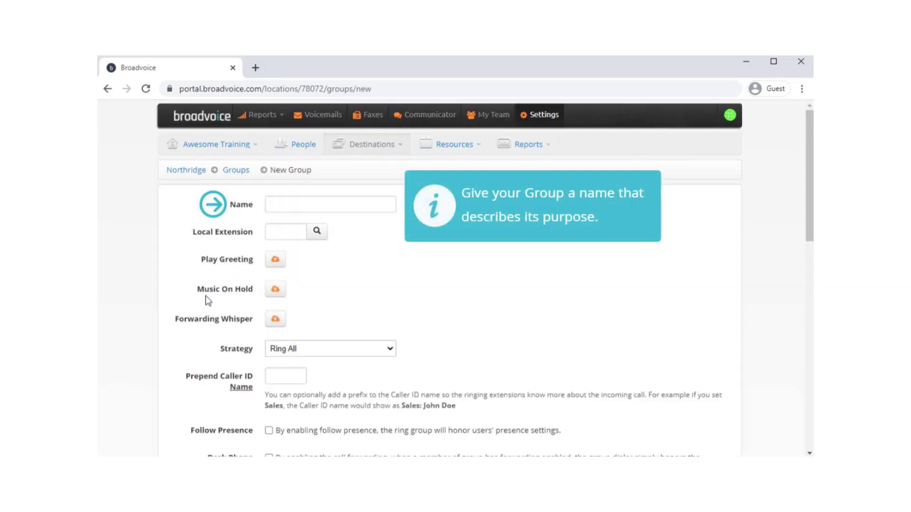
- Name the group Sales, check which extensions are already in use, and assign it local extension 100
{"action": "left_click", "coordinate": [279, 208]}
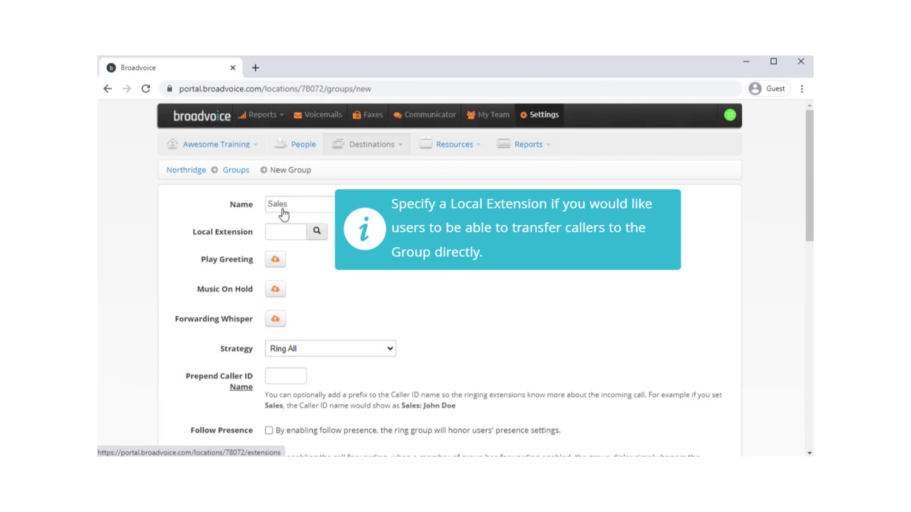
{"action": "left_click", "coordinate": [316, 232]}
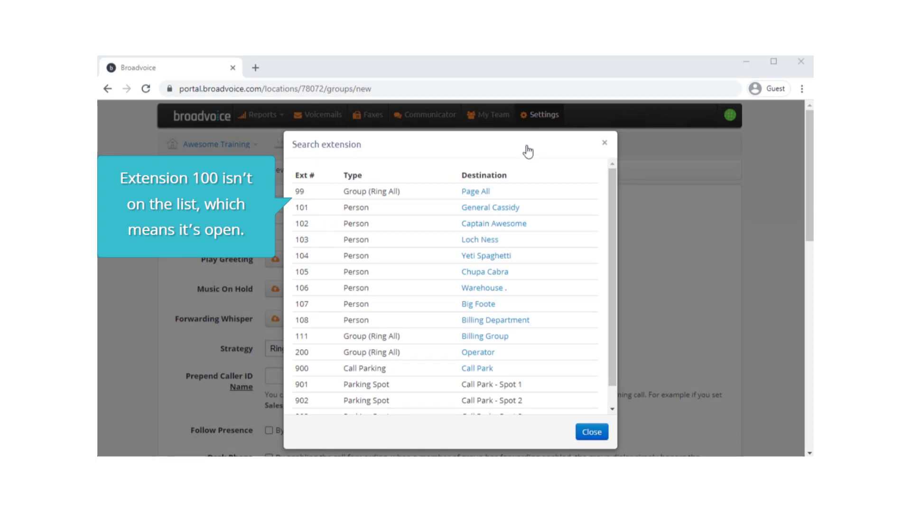
{"action": "left_click", "coordinate": [605, 142]}
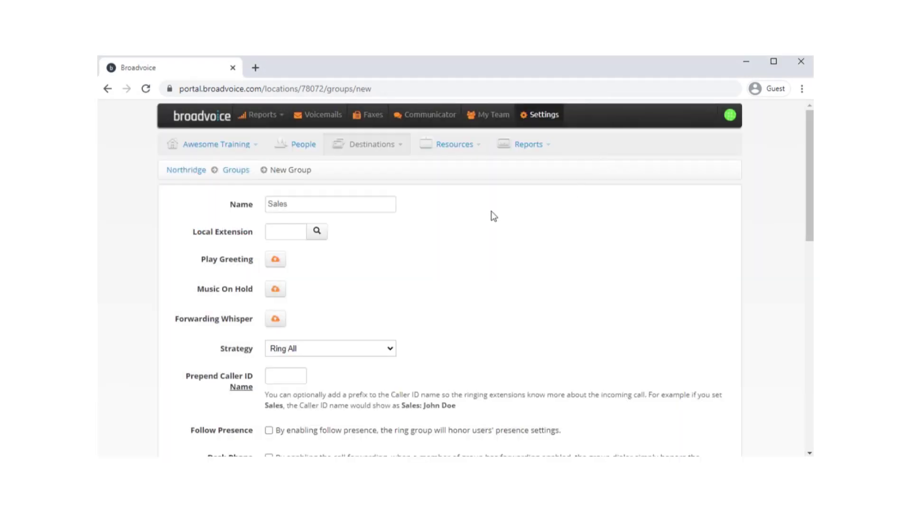
{"action": "left_click", "coordinate": [272, 235]}
{"action": "type", "text": "100"}
- Use the existing Call Monitoring Announcement as the group's greeting and select Ring All as the ring strategy
{"action": "left_click", "coordinate": [277, 261]}
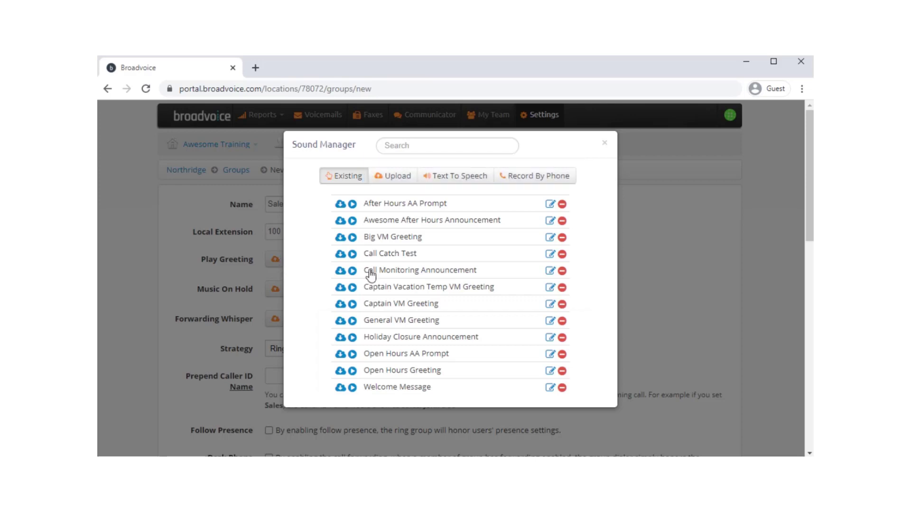
{"action": "left_click", "coordinate": [366, 270]}
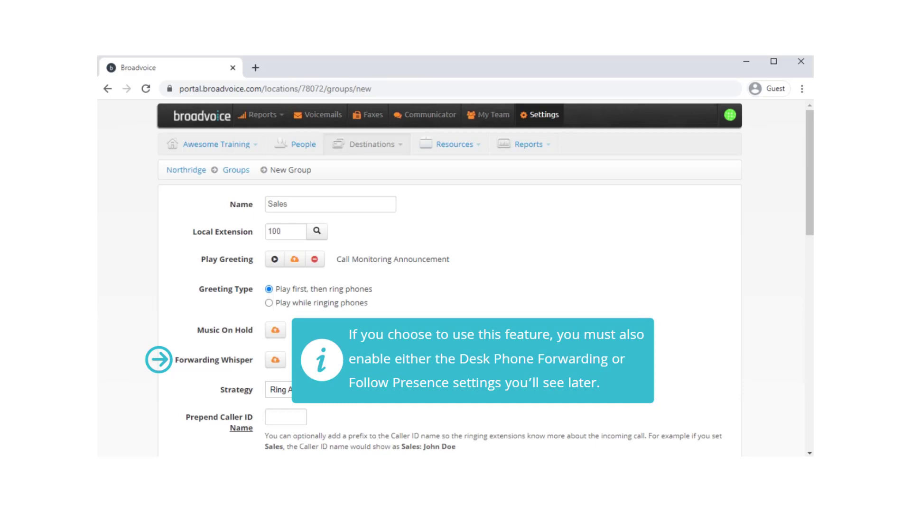
{"action": "left_click_drag", "start_coordinate": [808, 203], "coordinate": [802, 295]}
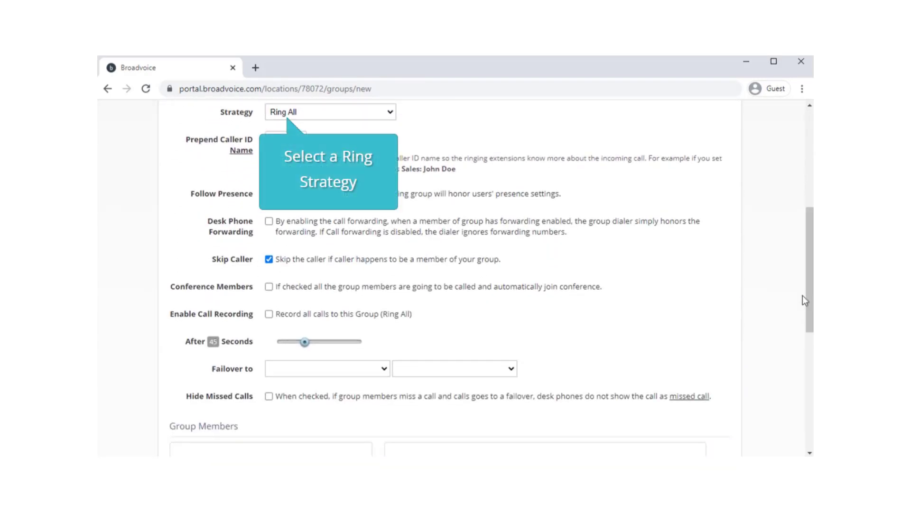
{"action": "left_click", "coordinate": [388, 113]}
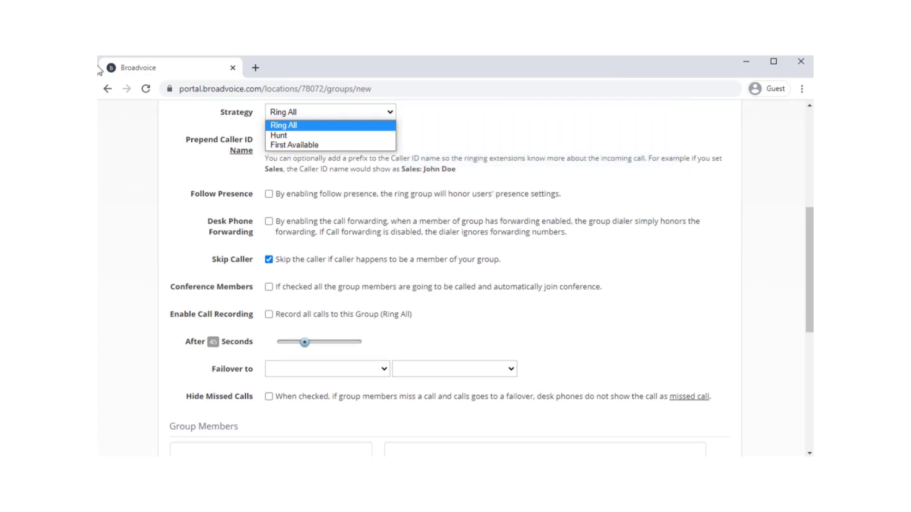
{"action": "left_click", "coordinate": [284, 125]}
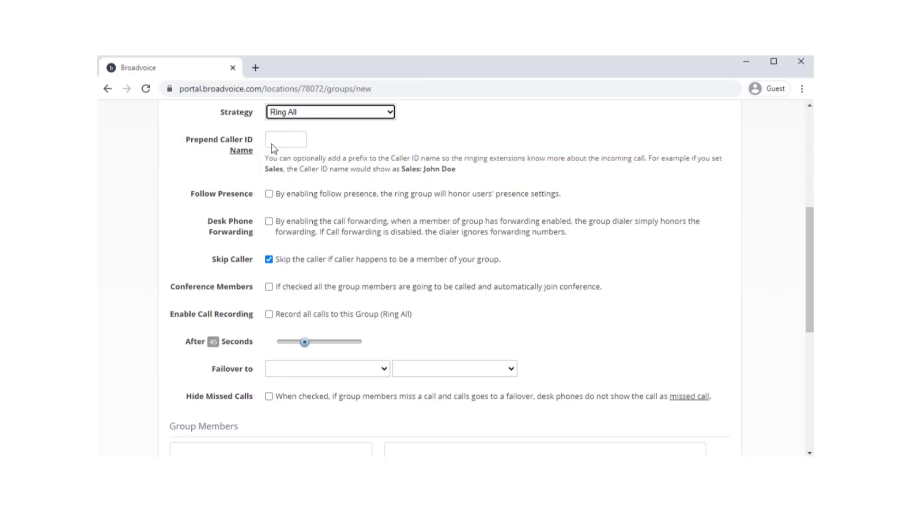
- Prepend Sales to the caller ID name and enable Follow Presence and call recording for the group
{"action": "left_click", "coordinate": [272, 142]}
{"action": "type", "text": "Sales"}
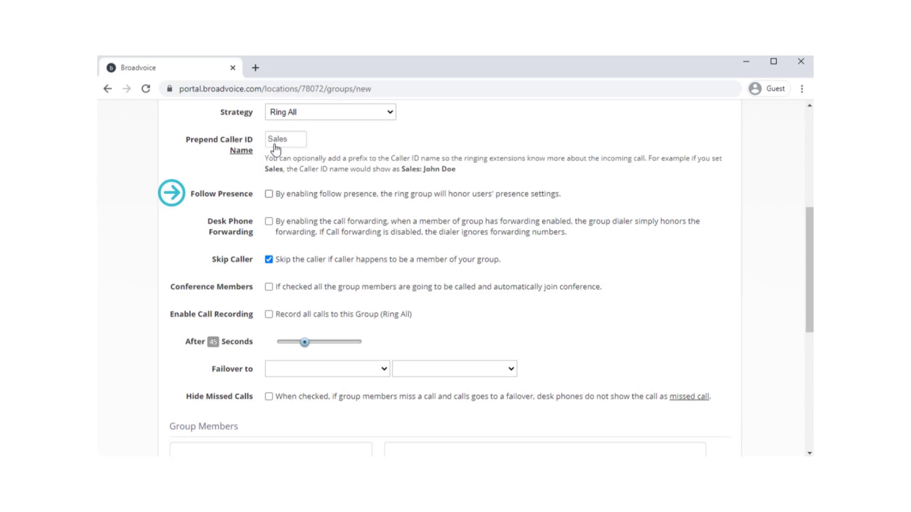
{"action": "left_click", "coordinate": [269, 194]}
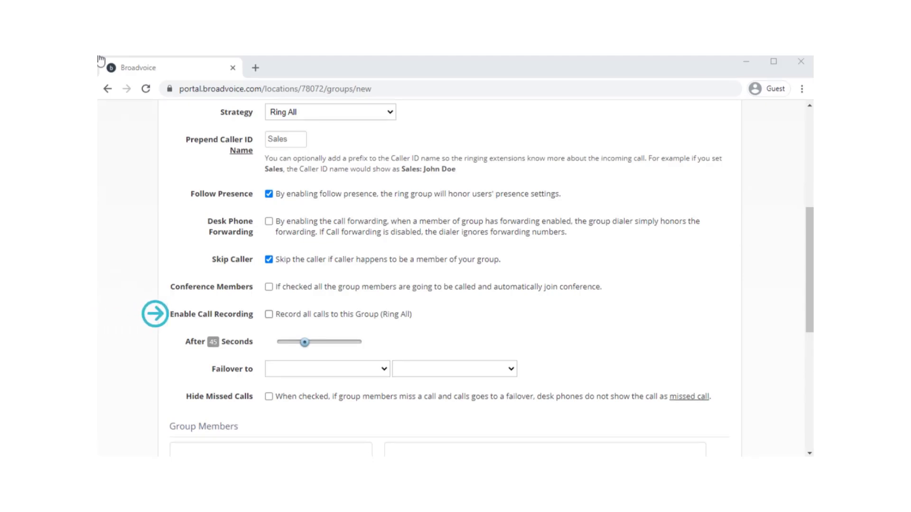
{"action": "left_click", "coordinate": [269, 315]}
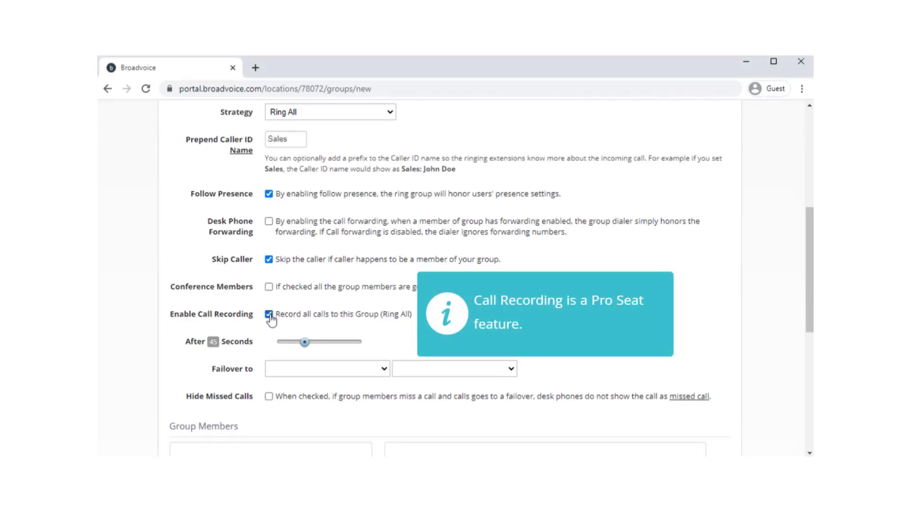
- Set unanswered calls to fail over to the Captain Voicemail box after 24 seconds and turn on Hide Missed Calls
{"action": "left_click_drag", "start_coordinate": [811, 305], "coordinate": [810, 378]}
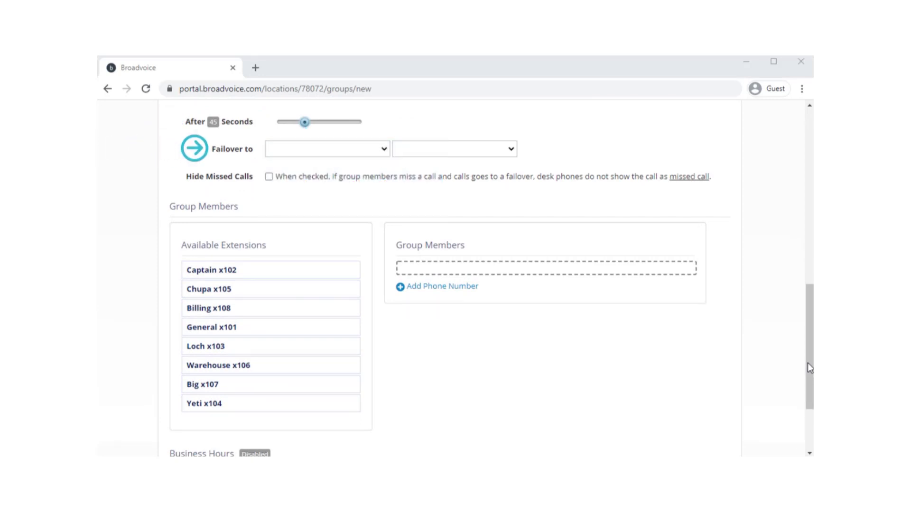
{"action": "left_click_drag", "start_coordinate": [304, 124], "coordinate": [293, 124]}
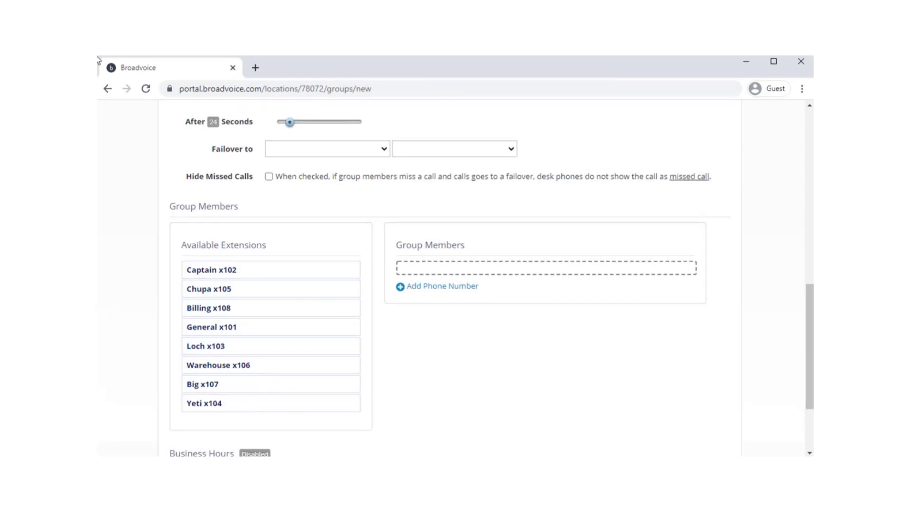
{"action": "left_click", "coordinate": [384, 149]}
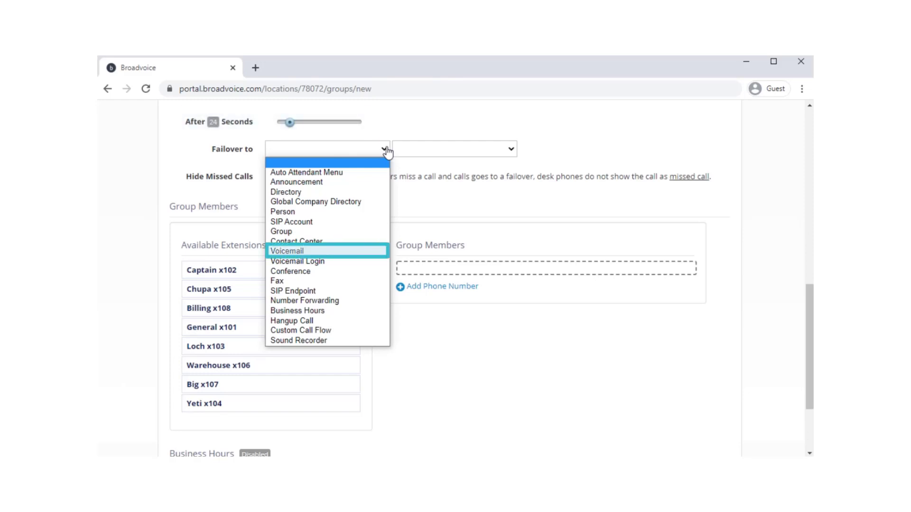
{"action": "left_click", "coordinate": [302, 251]}
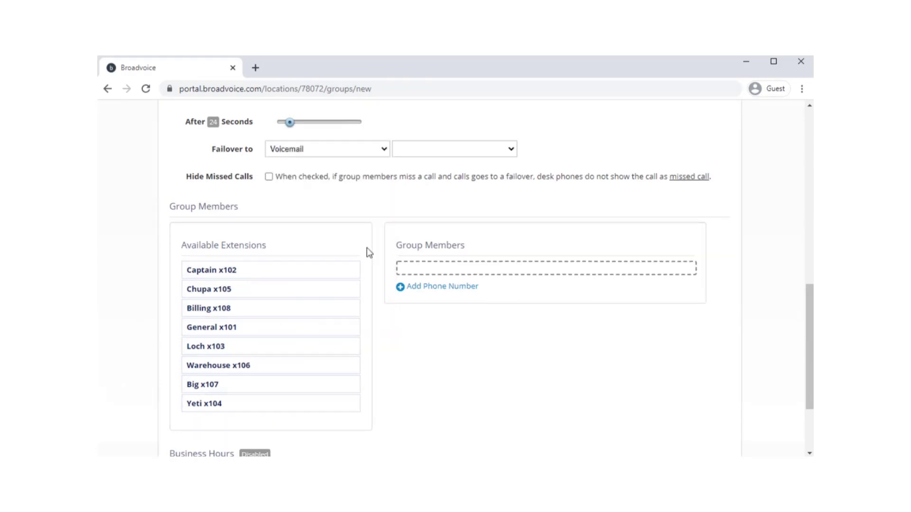
{"action": "left_click", "coordinate": [513, 149]}
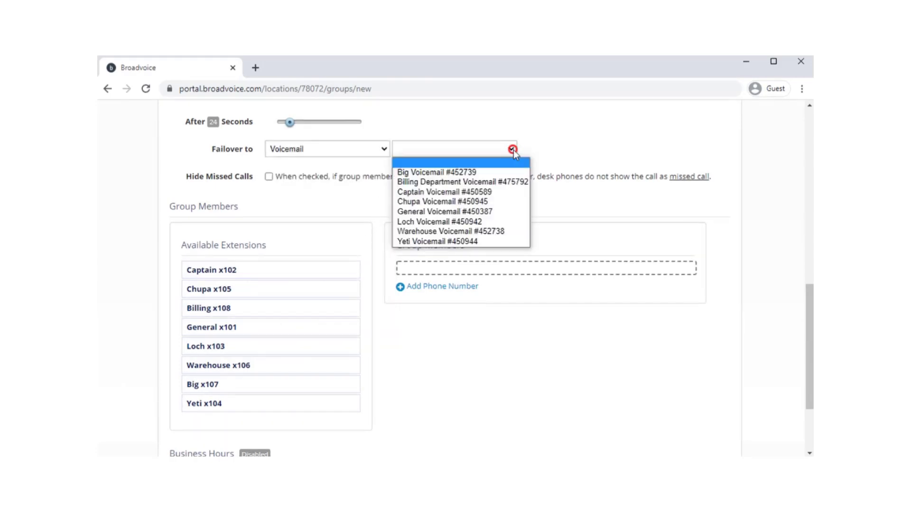
{"action": "left_click", "coordinate": [436, 191]}
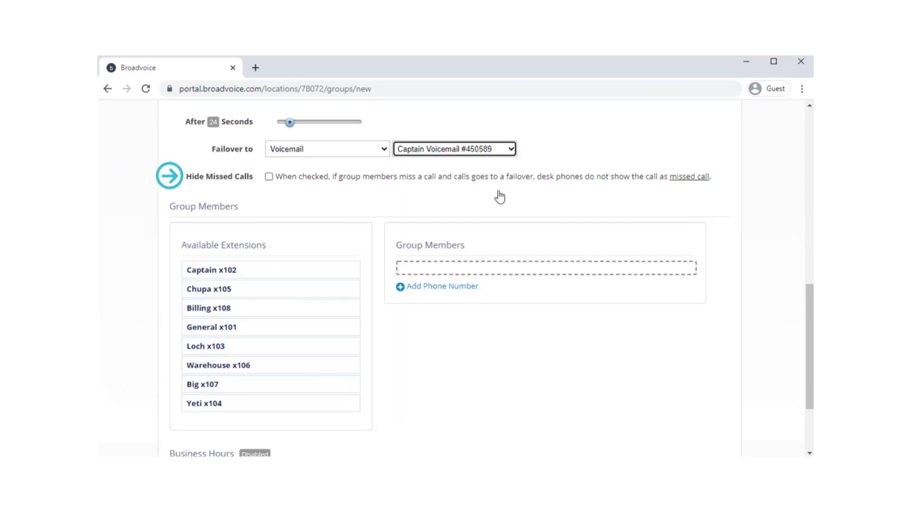
{"action": "left_click", "coordinate": [269, 177]}
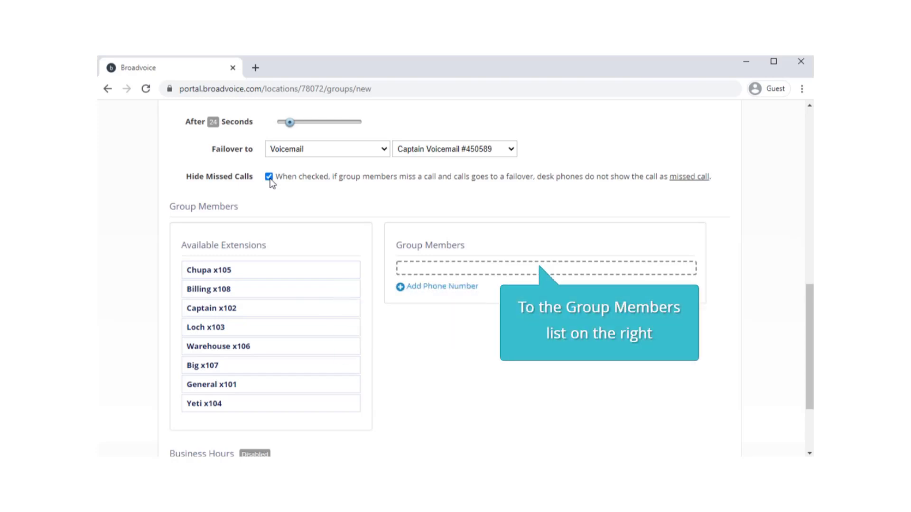
- Add extensions 102, 107 and 101 to the group members in that order
{"action": "left_click_drag", "start_coordinate": [305, 308], "coordinate": [554, 271]}
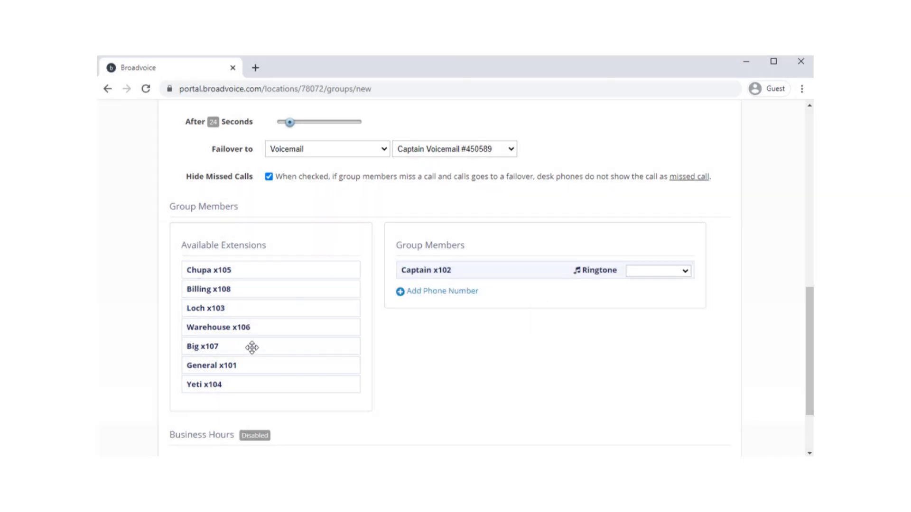
{"action": "left_click_drag", "start_coordinate": [252, 348], "coordinate": [498, 277]}
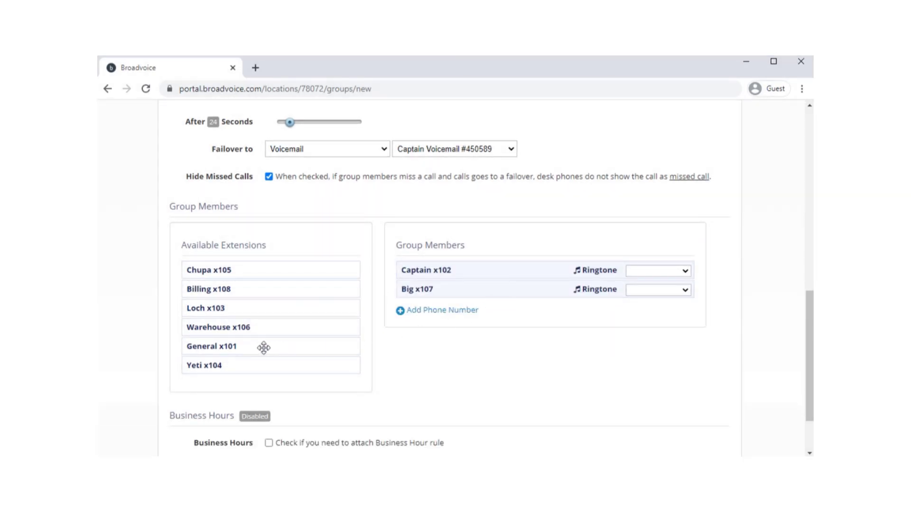
{"action": "left_click_drag", "start_coordinate": [263, 347], "coordinate": [496, 304]}
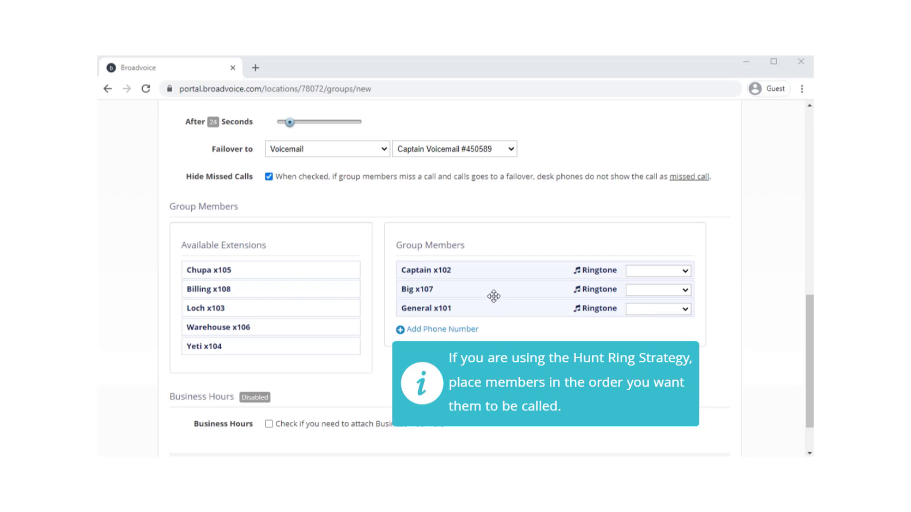
- Move extension 107 above extension 102 in the group member order and restore the original order
{"action": "left_click_drag", "start_coordinate": [476, 284], "coordinate": [474, 262]}
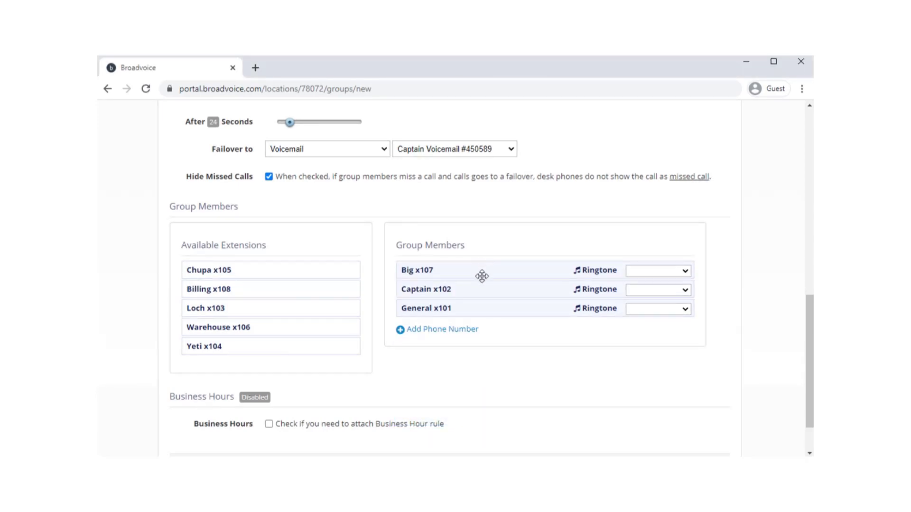
{"action": "left_click_drag", "start_coordinate": [468, 309], "coordinate": [469, 265]}
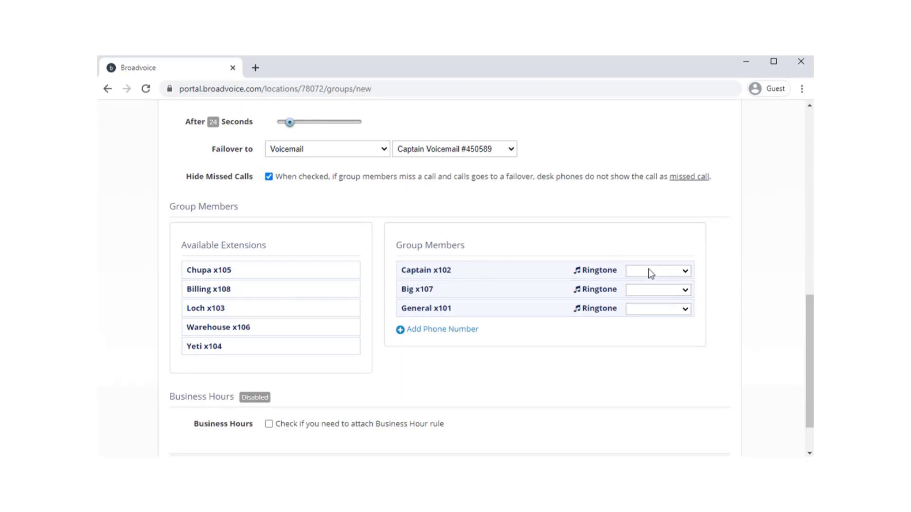
- Check the ringtone options for extension 102 and save the new Sales group
{"action": "left_click", "coordinate": [686, 269]}
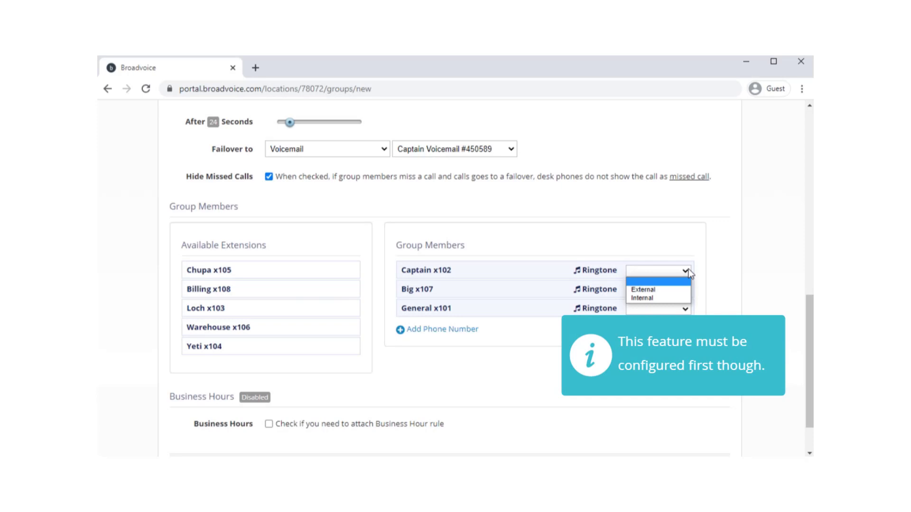
{"action": "scroll", "coordinate": [688, 269], "scroll_direction": "down", "scroll_amount": 2}
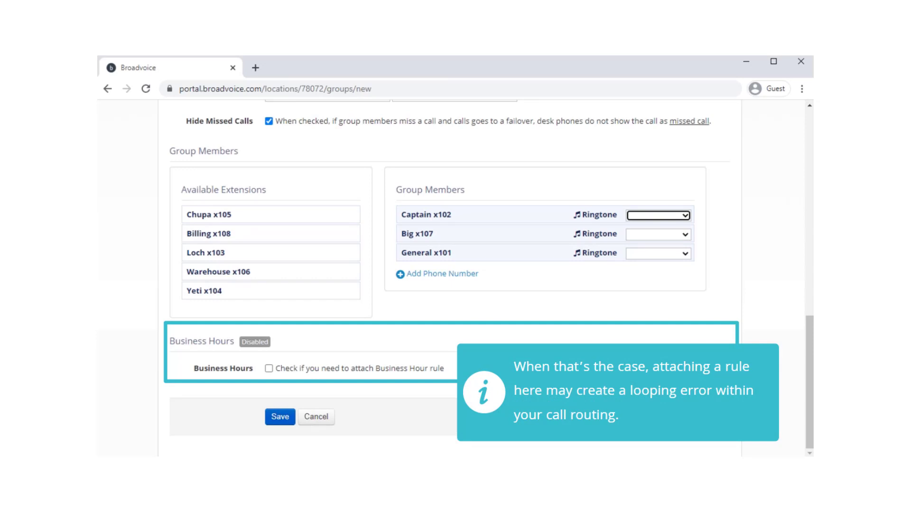
{"action": "left_click", "coordinate": [280, 417]}
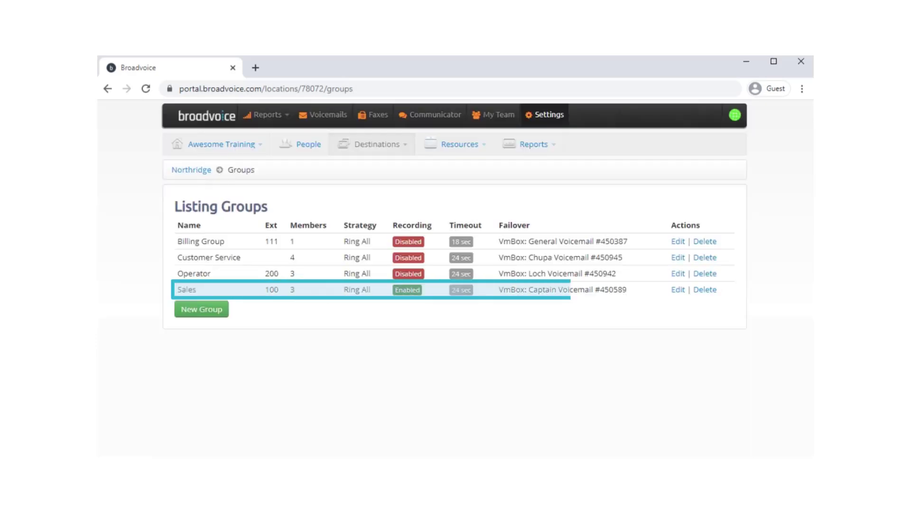